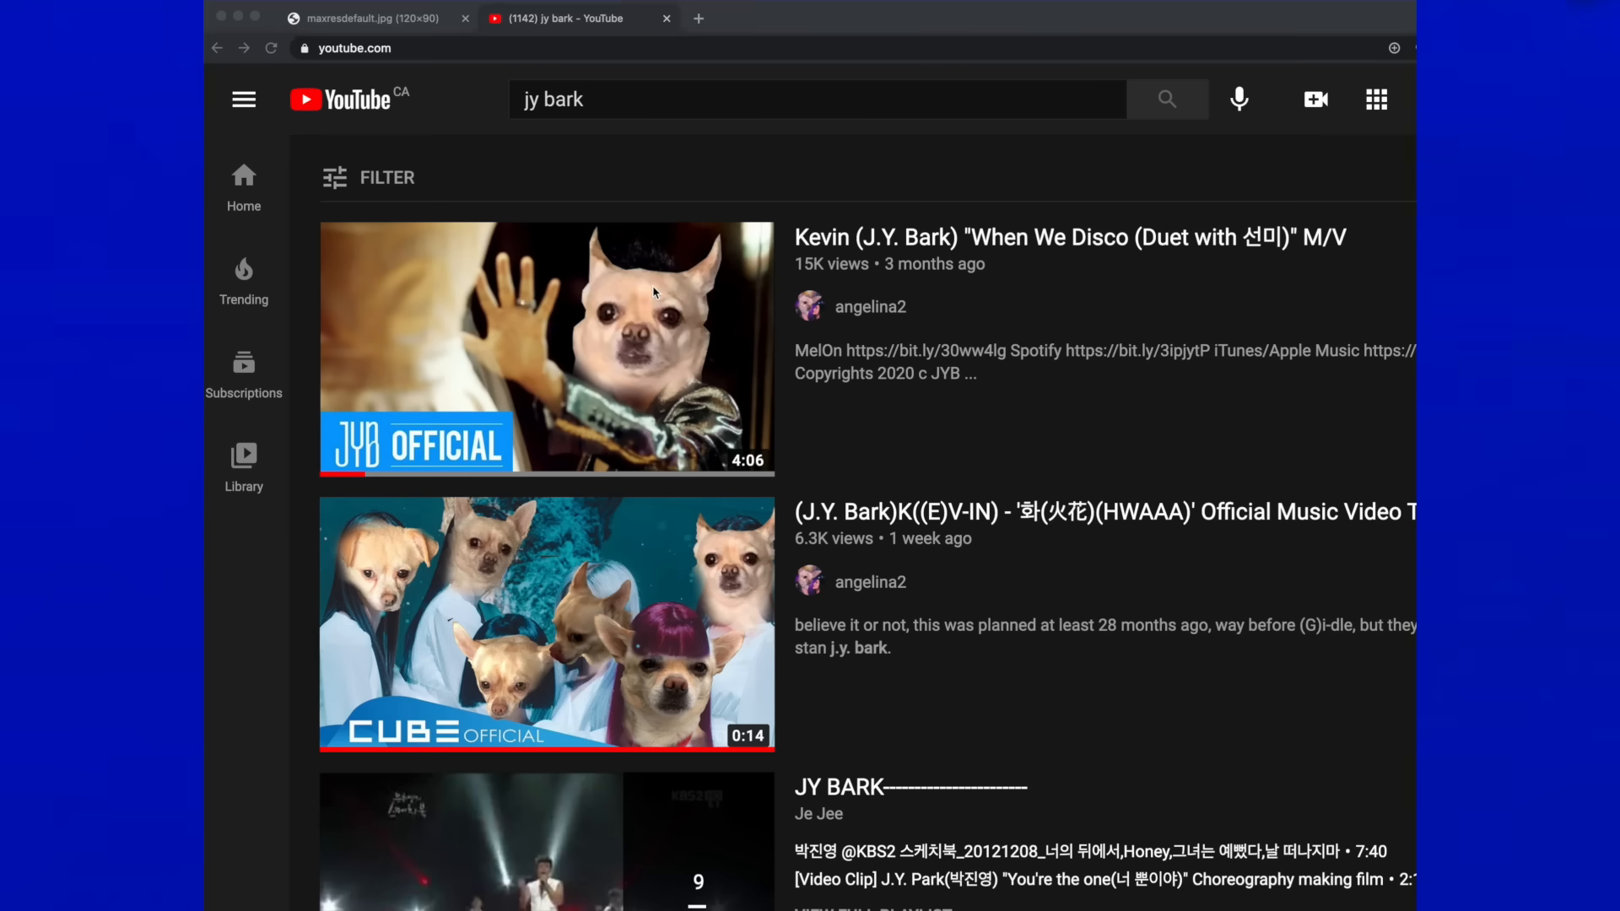
Open the J.Y. Bark "When We Disco" video from the search results and copy the video ID from its address.
left_click(641, 295)
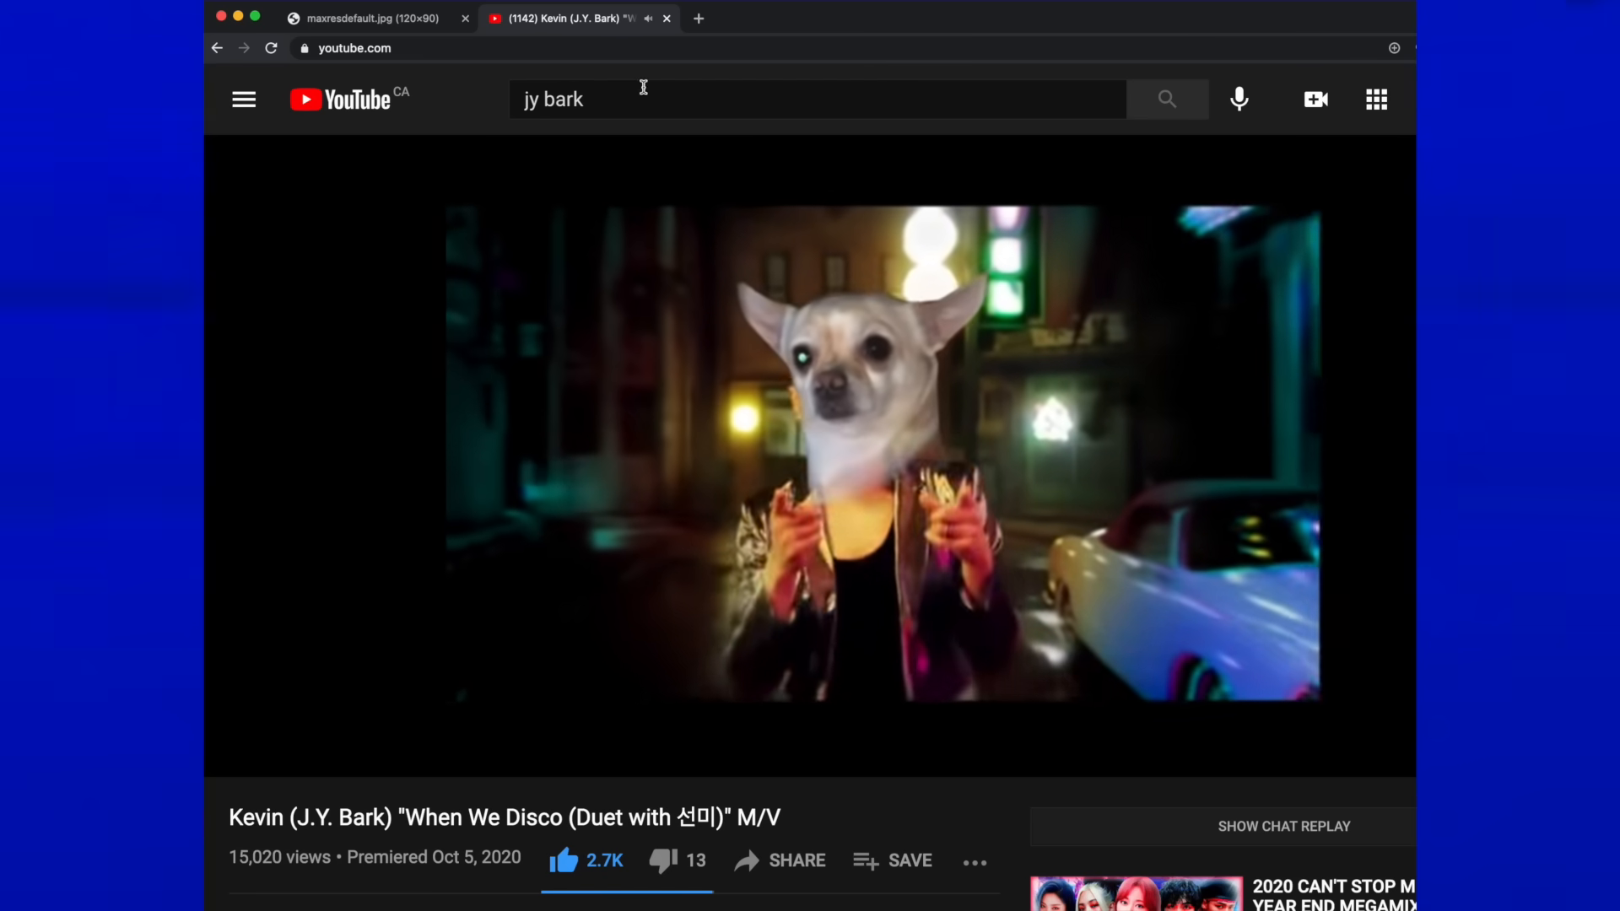
left_click(500, 48)
left_click(522, 49)
left_click_drag(519, 48, 608, 48)
key("super+c")
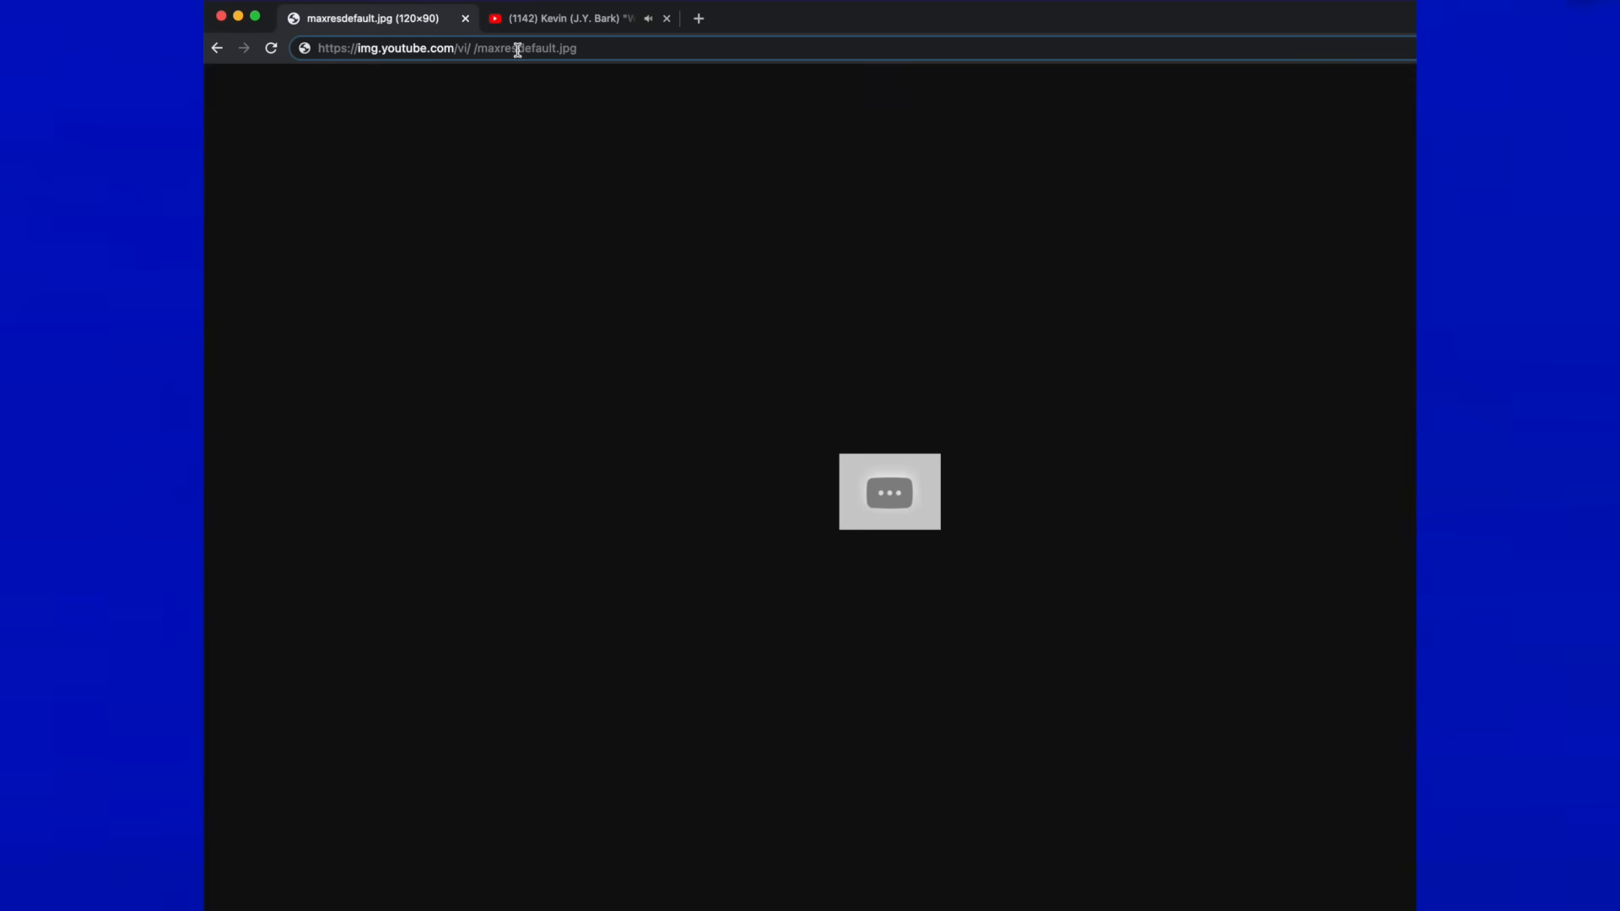
Insert the video ID EjTWy1b4NpM into the img.youtube.com maxresdefault.jpg address and load the full-size thumbnail.
key("BackSpace")
key("super+v")
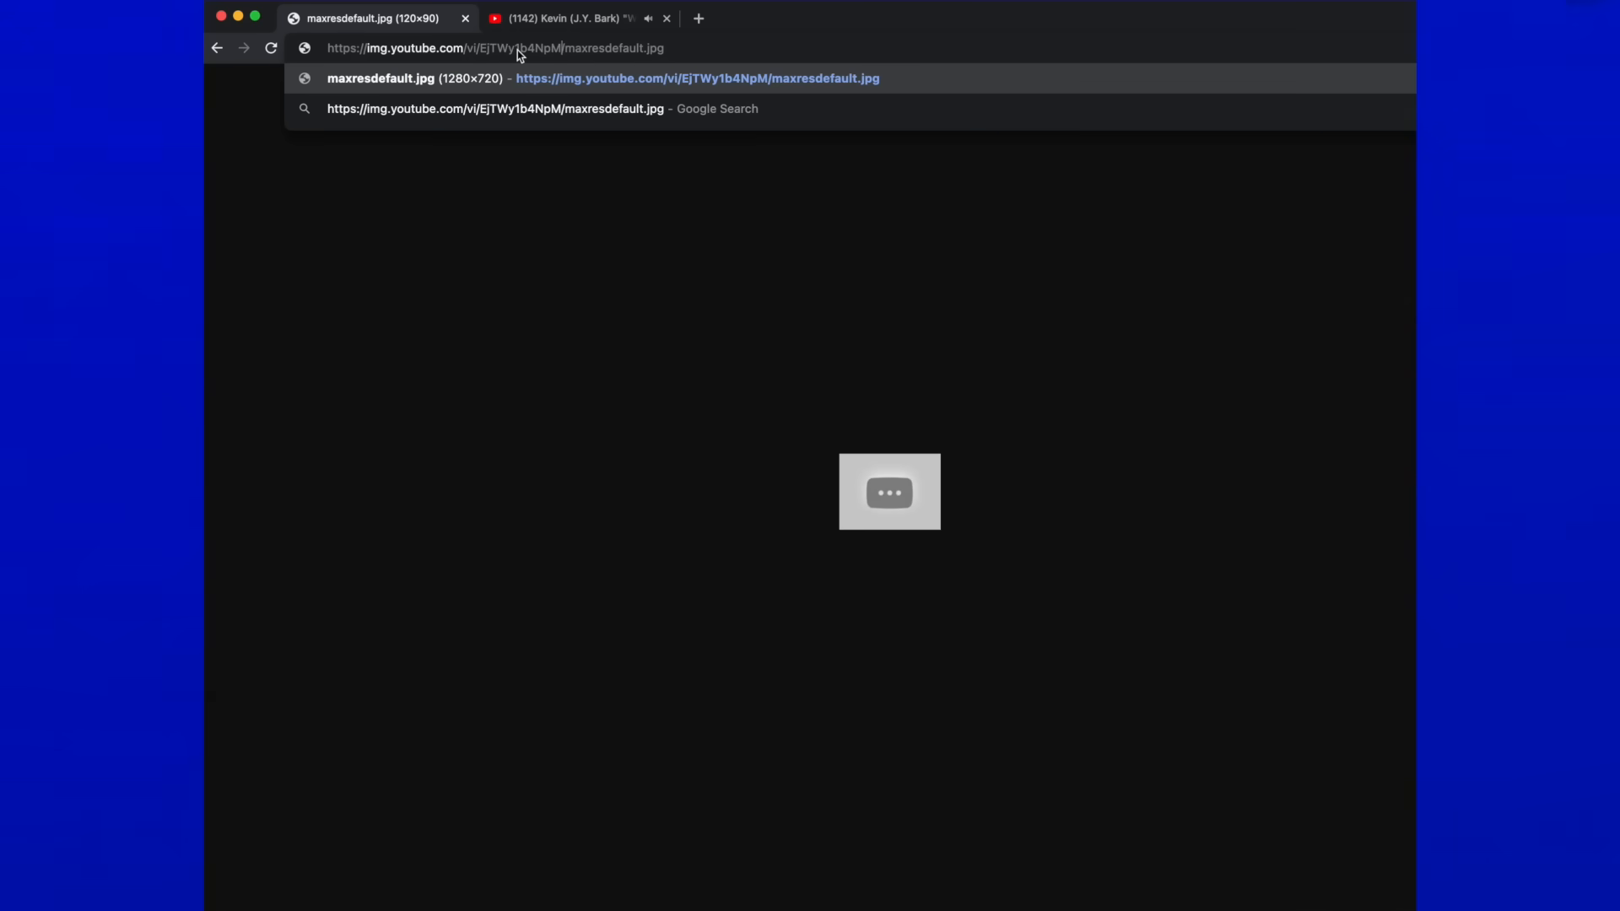
key("Return")
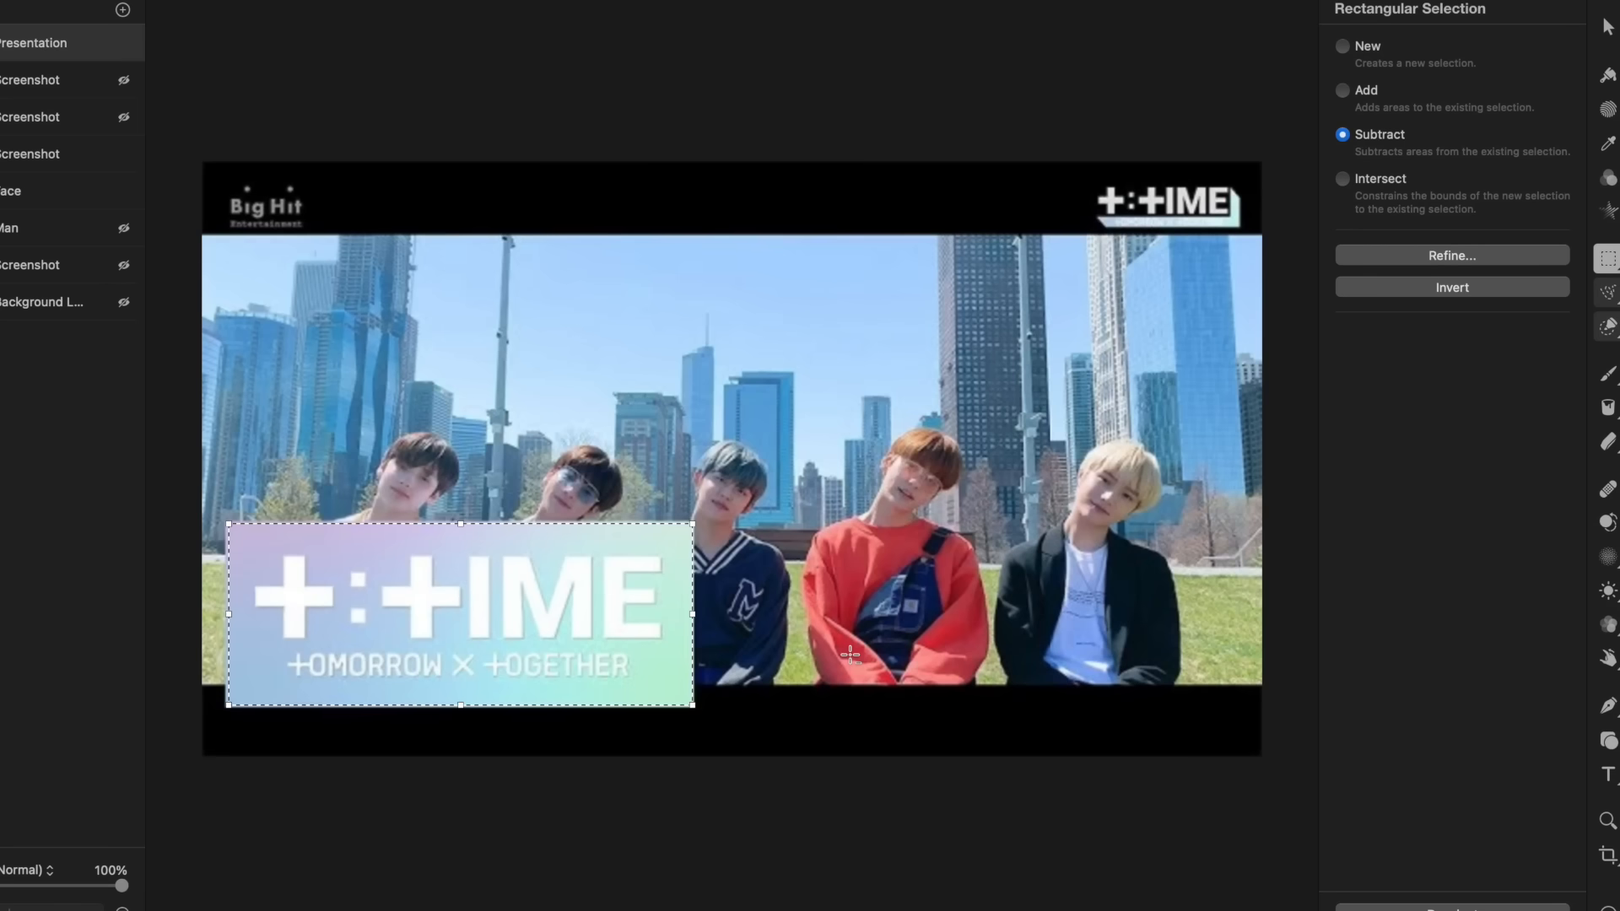
In Pixelmator Pro, invert the selection around the T:TIME banner and erase everything outside it on the Presentation layer.
left_click(13, 0)
mouse_move(64, 0)
left_click(155, 229)
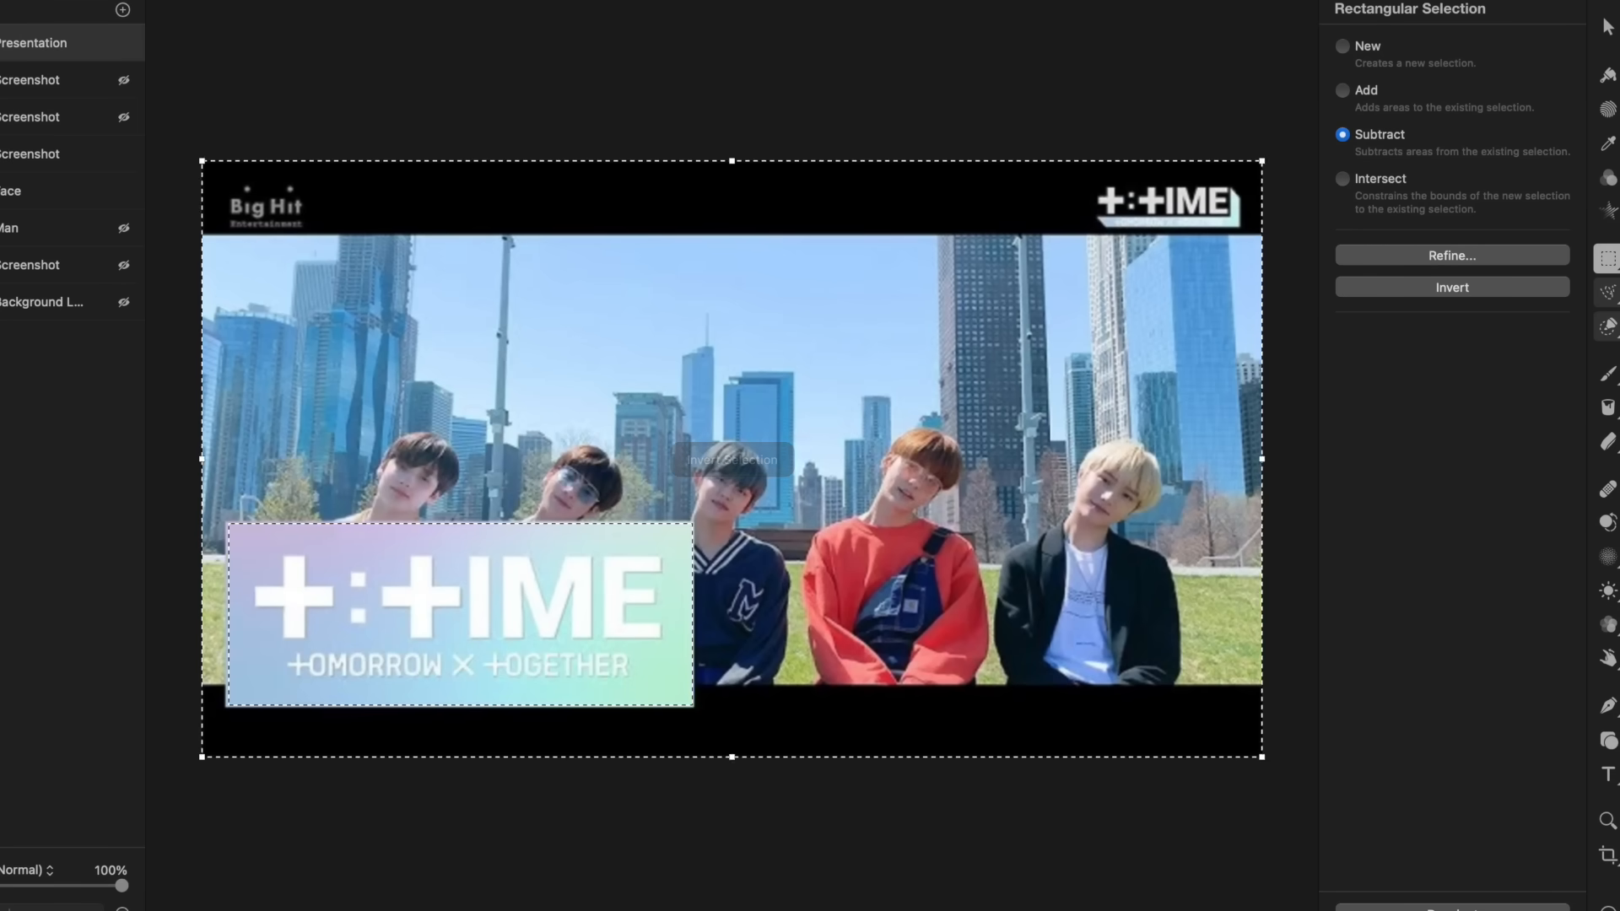
left_click(1608, 441)
mouse_move(1198, 184)
left_mouse_down()
mouse_move(894, 279)
mouse_move(409, 654)
mouse_move(155, 717)
left_mouse_up()
Hide the visible Screenshot and Face layers, and paste the lakeside skyline screenshot as a new layer.
left_click(124, 154)
left_click(124, 191)
key("super+d")
key("super+v")
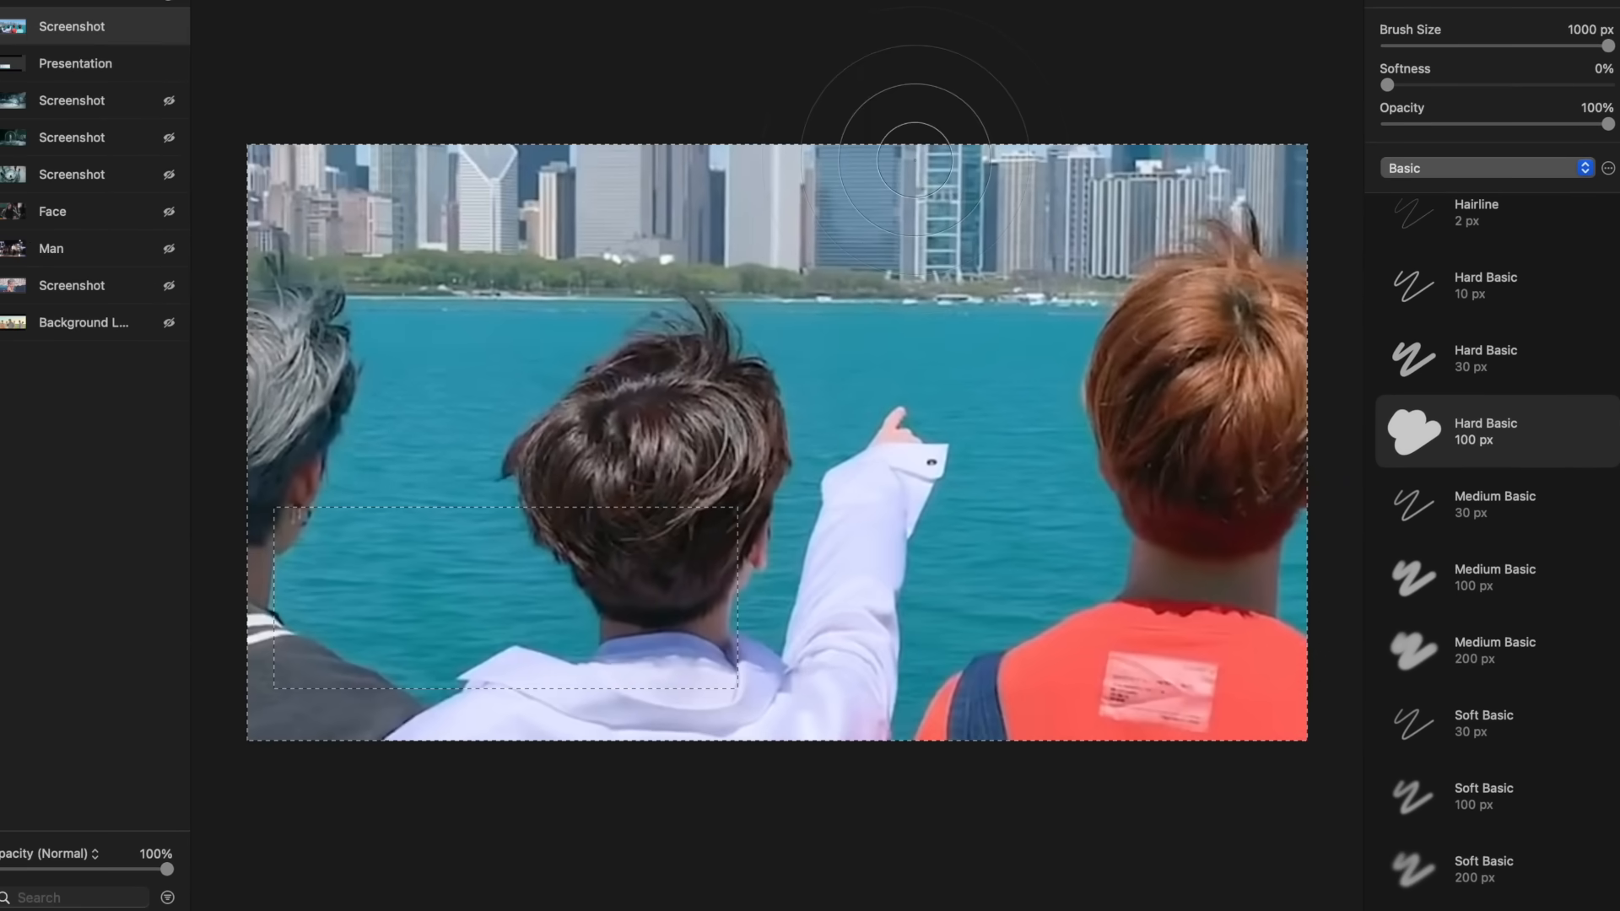
Scale the skyline screenshot to 1727 × 720 px and position it at X -188, Y 0 so all five people fit the canvas.
key("v")
scroll(919, 368, "down", 5)
left_click_drag(906, 369, 879, 374)
scroll(879, 375, "down", 5)
mouse_move(1034, 333)
left_mouse_down()
mouse_move(836, 413)
mouse_move(865, 389)
left_mouse_up()
left_click_drag(552, 517, 593, 512)
key("super+0")
left_click_drag(734, 428, 722, 463)
left_click_drag(1010, 339, 767, 358)
left_click_drag(1123, 202, 1026, 258)
left_click_drag(865, 315, 1138, 318)
mouse_move(847, 405)
left_mouse_down()
mouse_move(892, 403)
mouse_move(824, 407)
left_mouse_up()
left_click_drag(1247, 667, 1202, 649)
left_click_drag(802, 472, 828, 472)
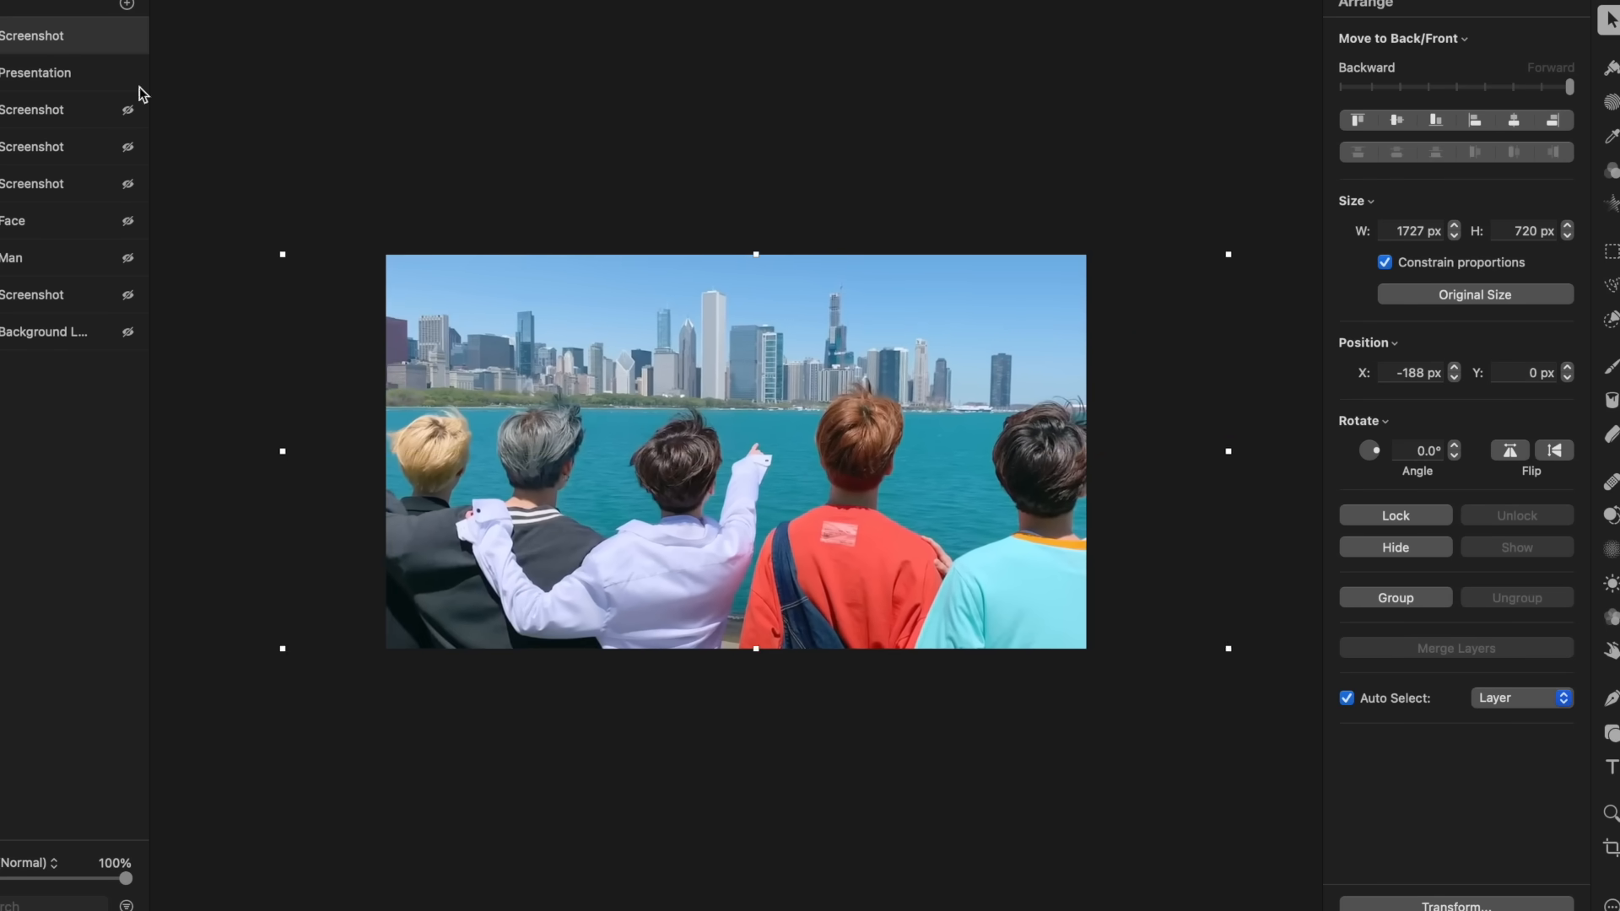
Bring the Presentation layer to the front with its T:TIME banner in the canvas's lower-left corner, and erase the black strip above.
left_click_drag(74, 73, 76, 31)
left_click_drag(468, 550, 474, 574)
key("e")
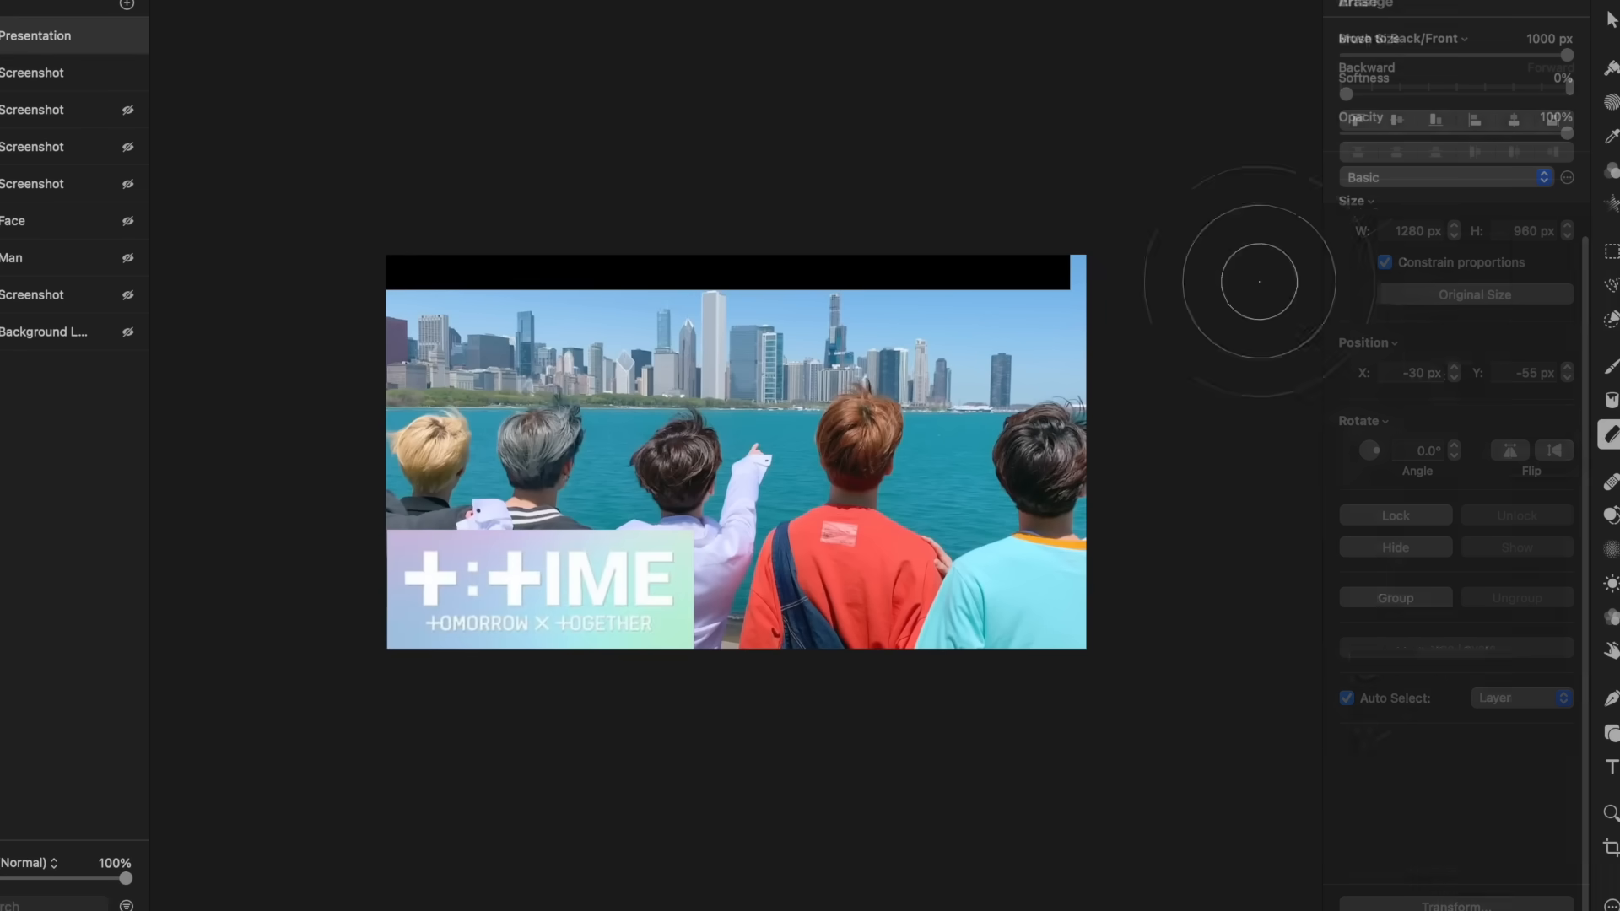
key("b")
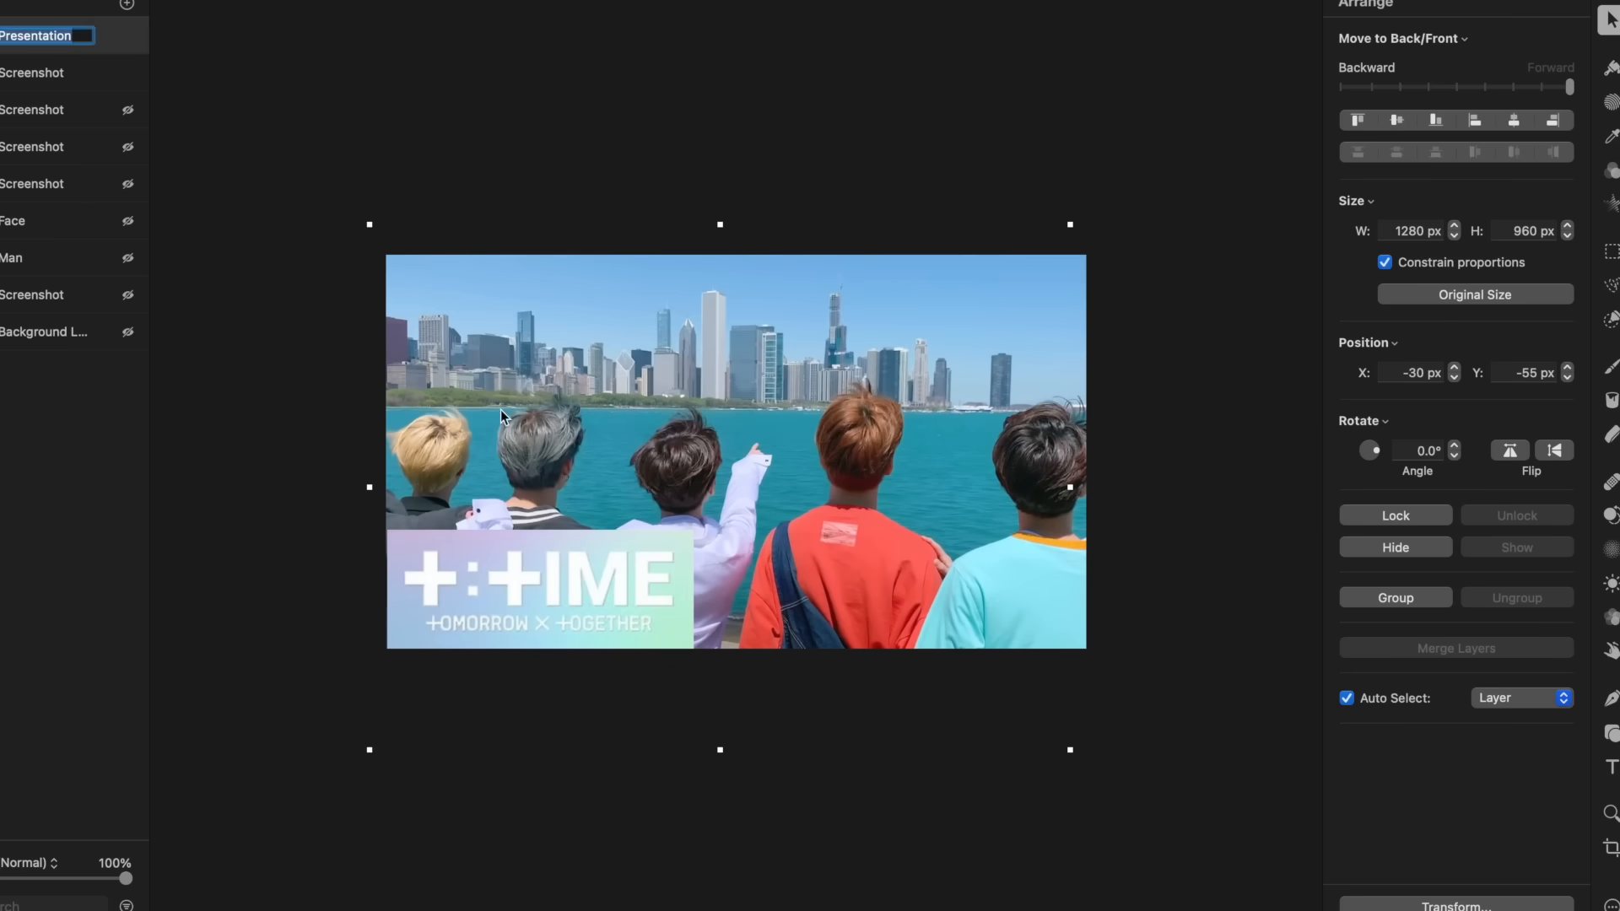
Scale the T:TIME banner down in the canvas's lower-left corner and erase the remaining black strip from its layer.
left_click_drag(1077, 225, 961, 306)
left_click_drag(540, 620, 541, 608)
key("e")
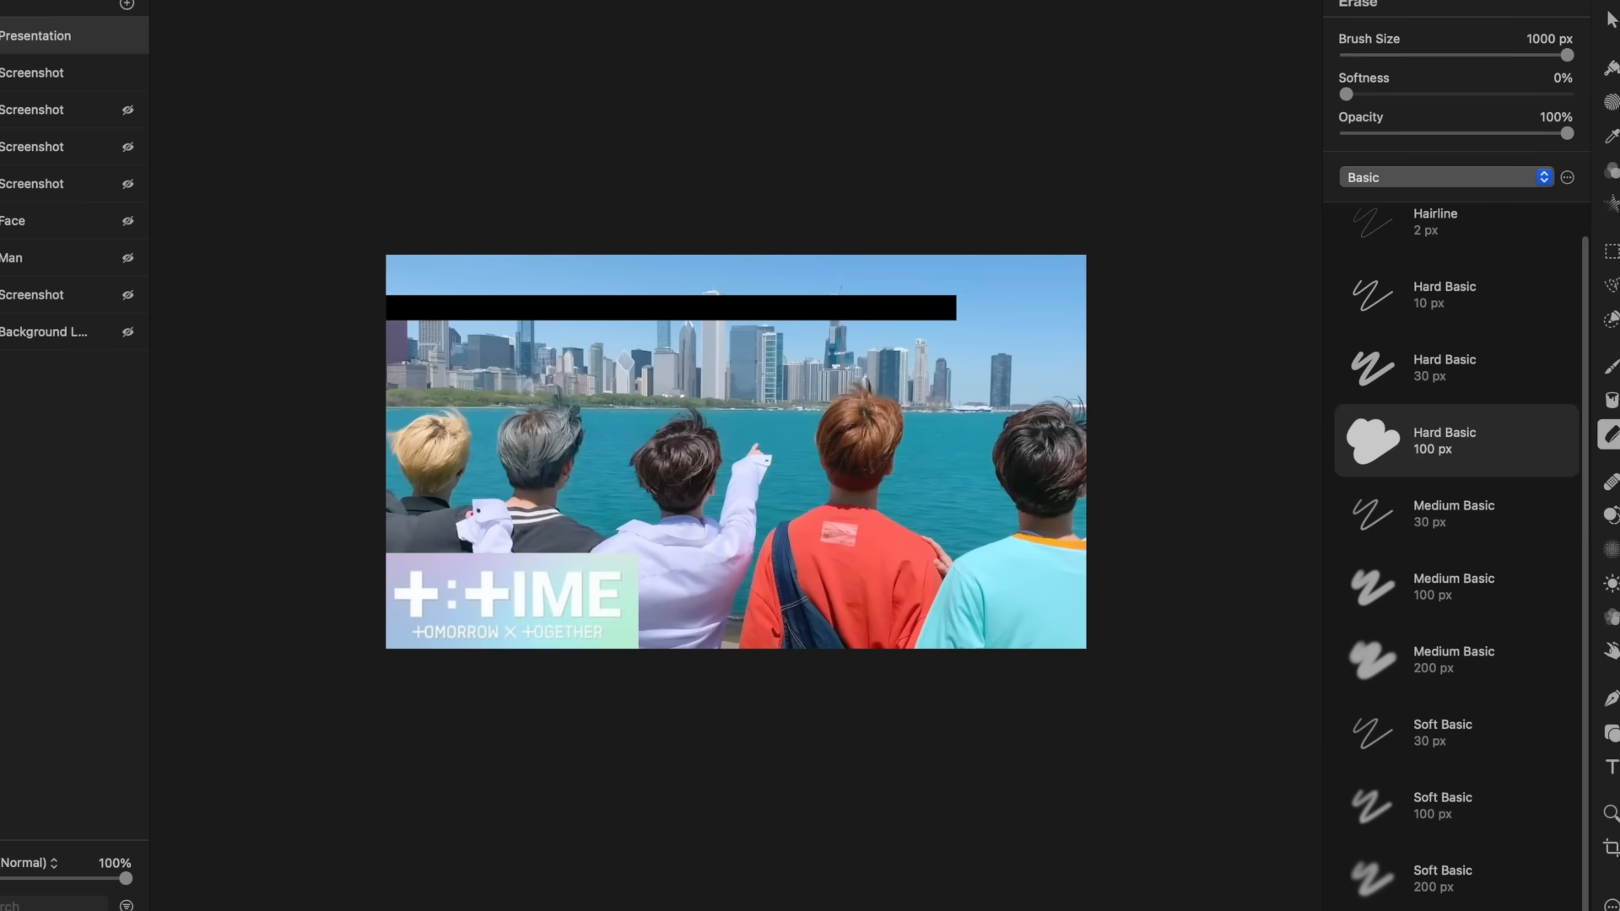
Add a shadow to the T:TIME banner with a 27 px blur, a 337.6° angle and 49% opacity.
left_click(210, 1)
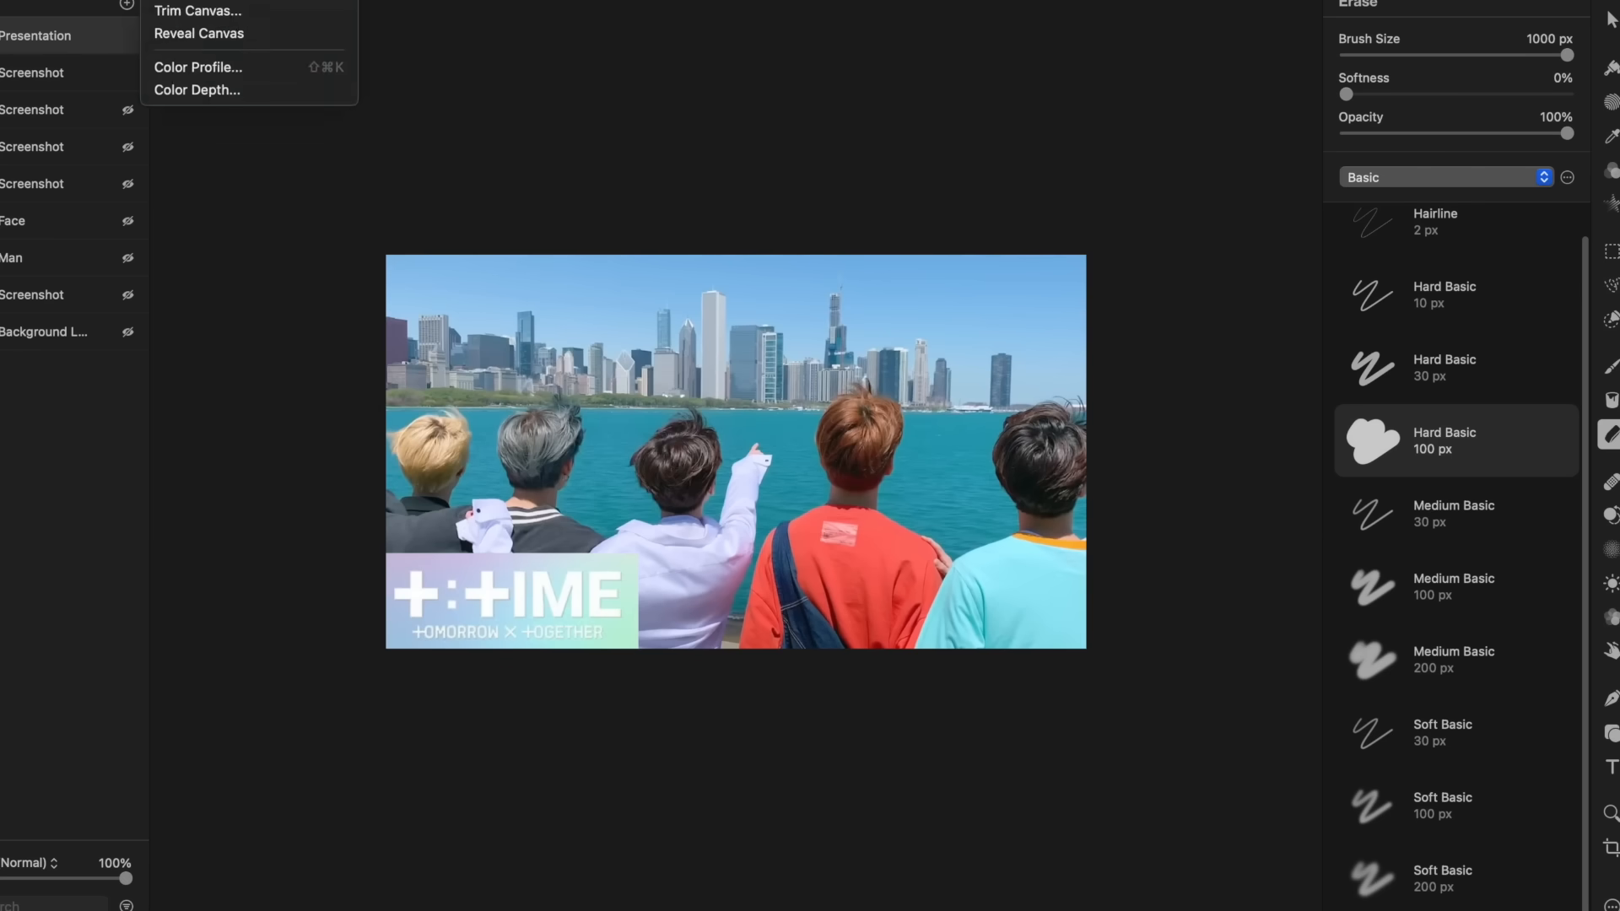
mouse_move(303, 32)
left_click(497, 73)
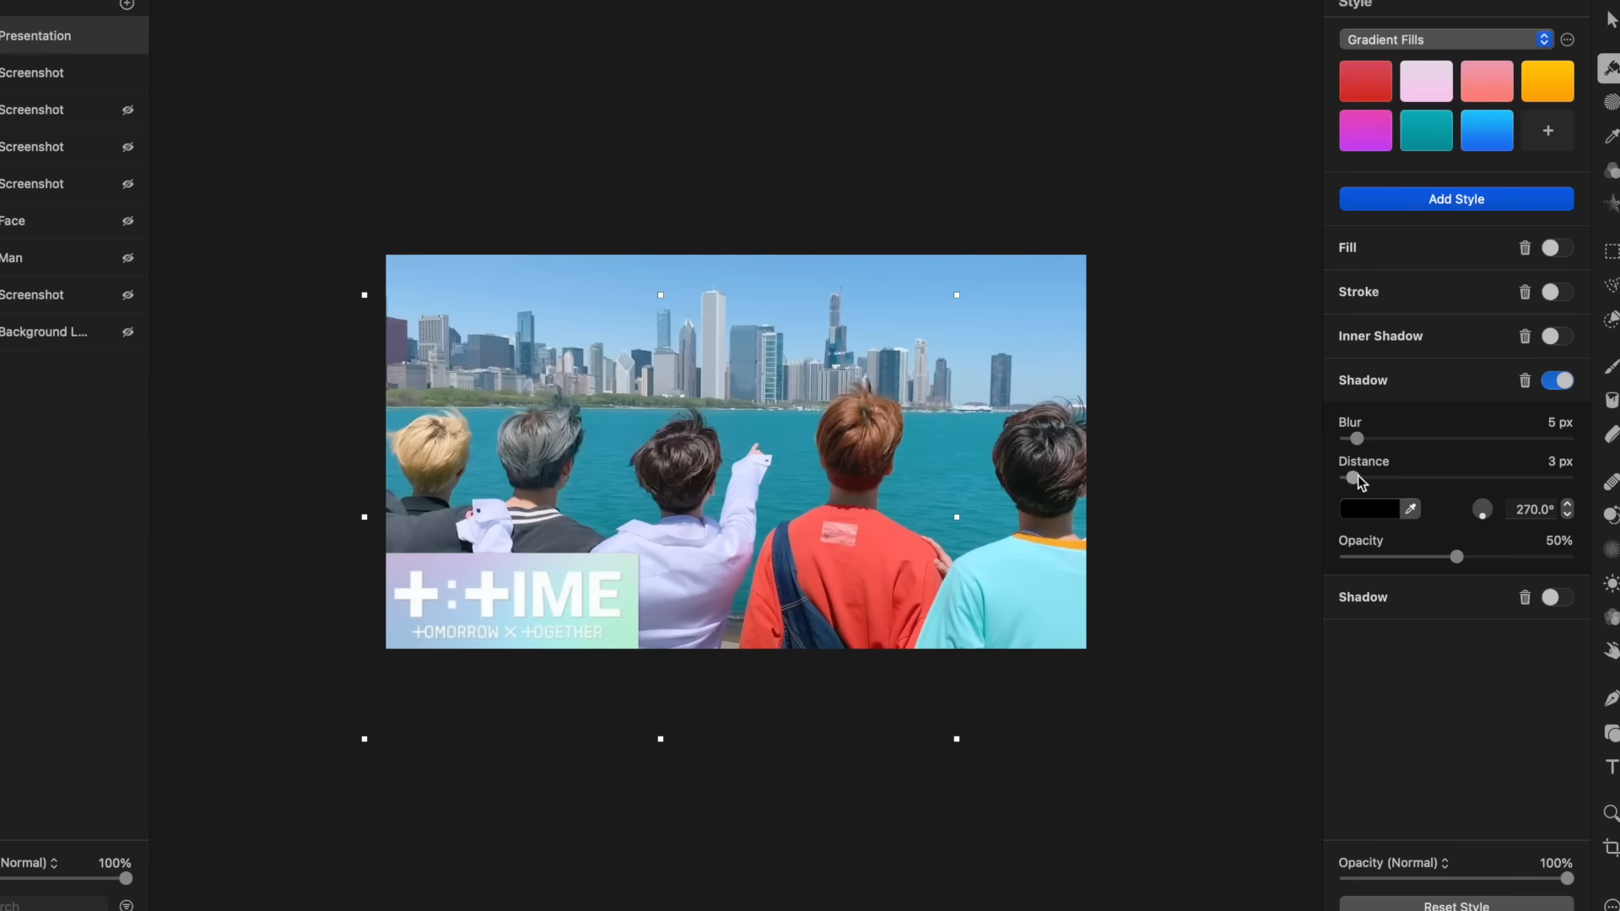
left_click(1491, 518)
left_click_drag(1491, 557, 1457, 557)
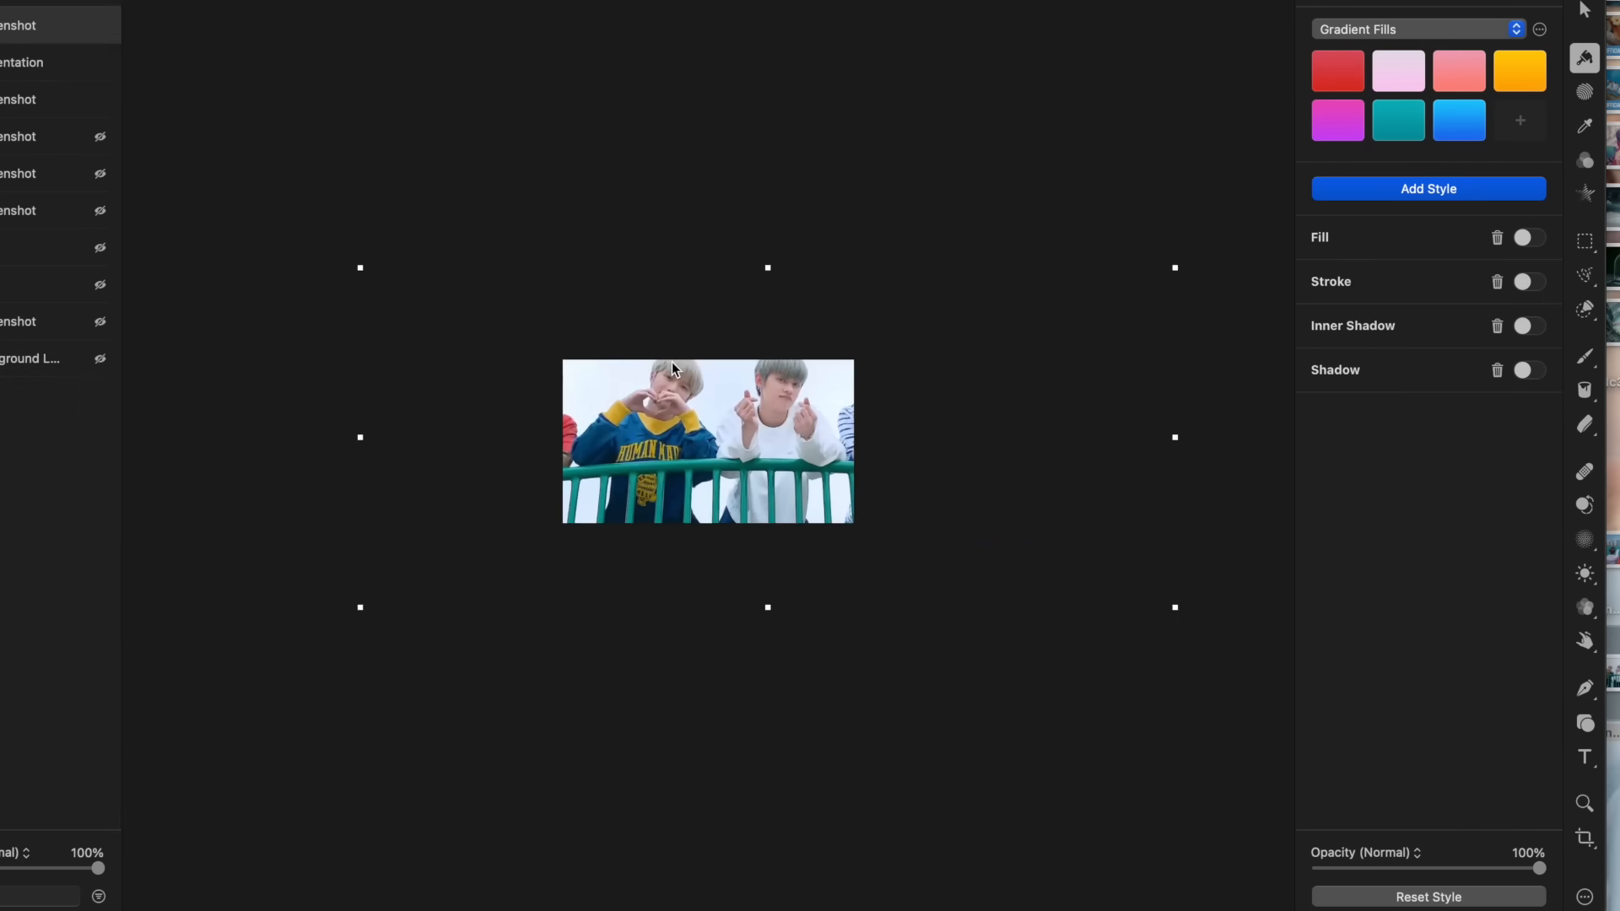
Scale and position the group screenshot with the green railing to fill the canvas, with the T:TIME banner layer in front.
left_click_drag(537, 510, 542, 507)
scroll(677, 442, "up", 10)
left_click_drag(613, 499, 894, 317)
scroll(677, 441, "down", 5)
left_click_drag(705, 394, 42, 910)
left_click_drag(1077, 669, 1012, 644)
left_click_drag(793, 473, 942, 469)
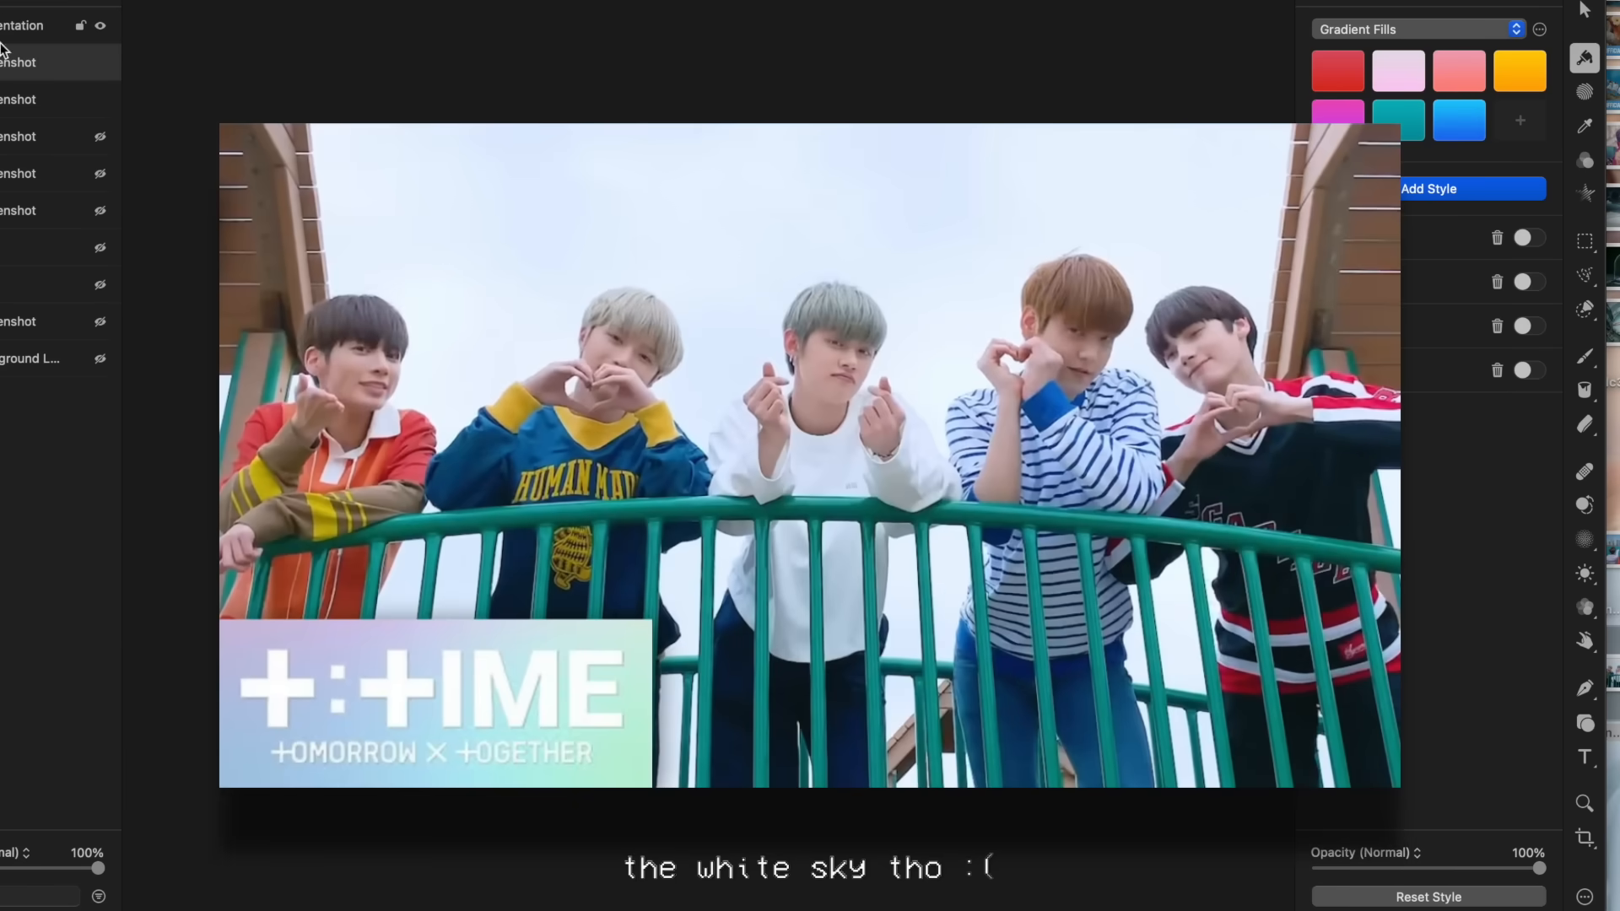
left_click(22, 25)
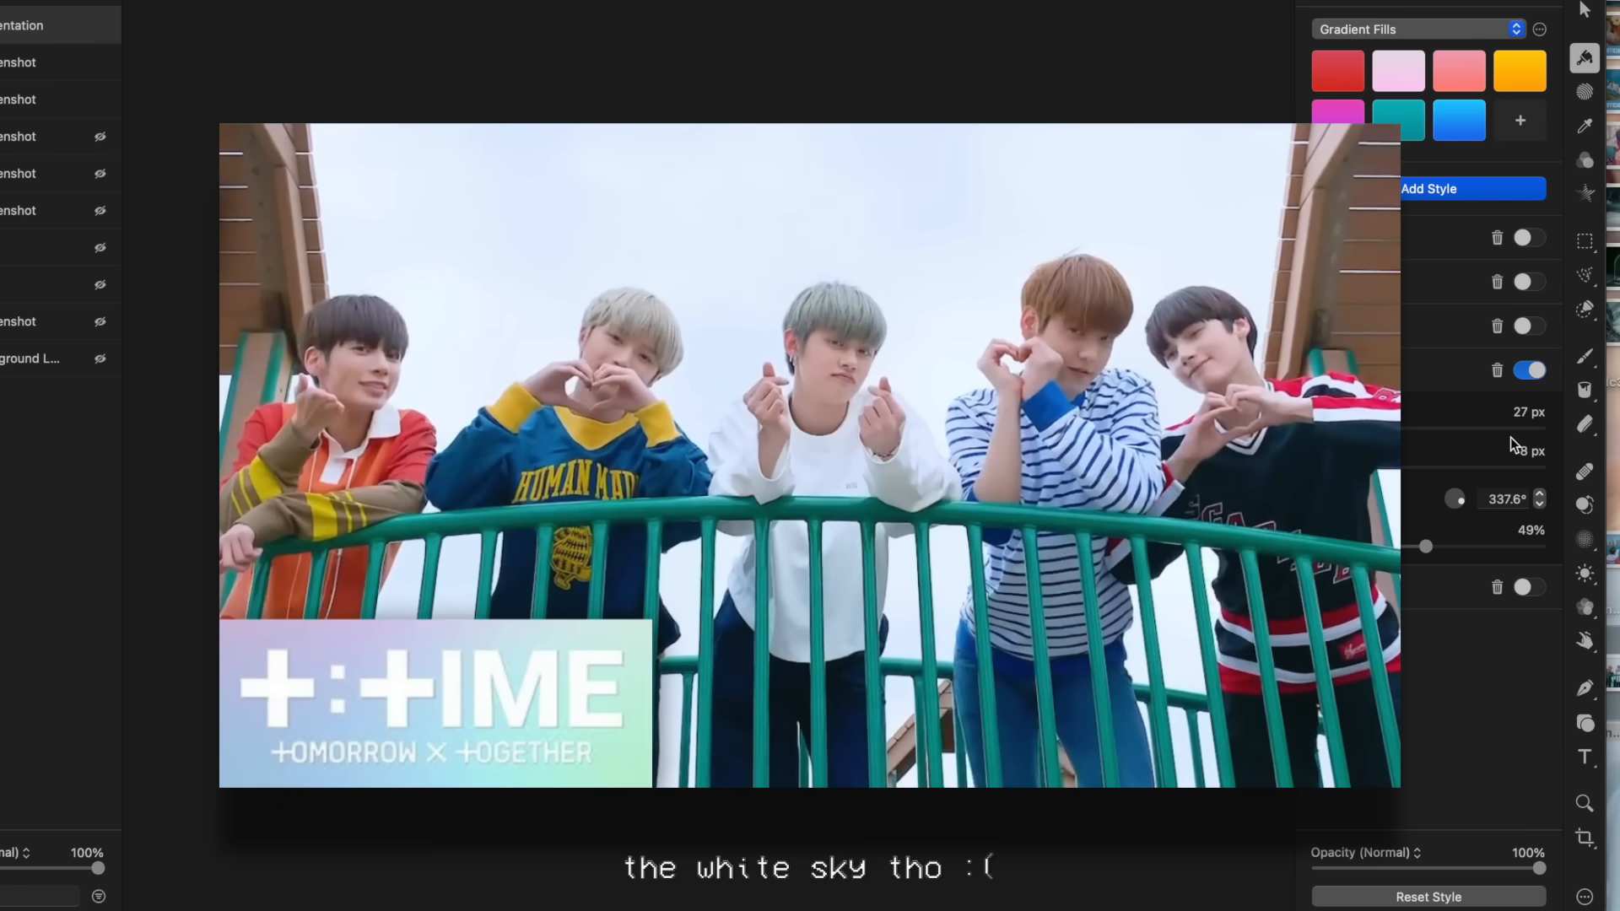
left_click(1594, 428)
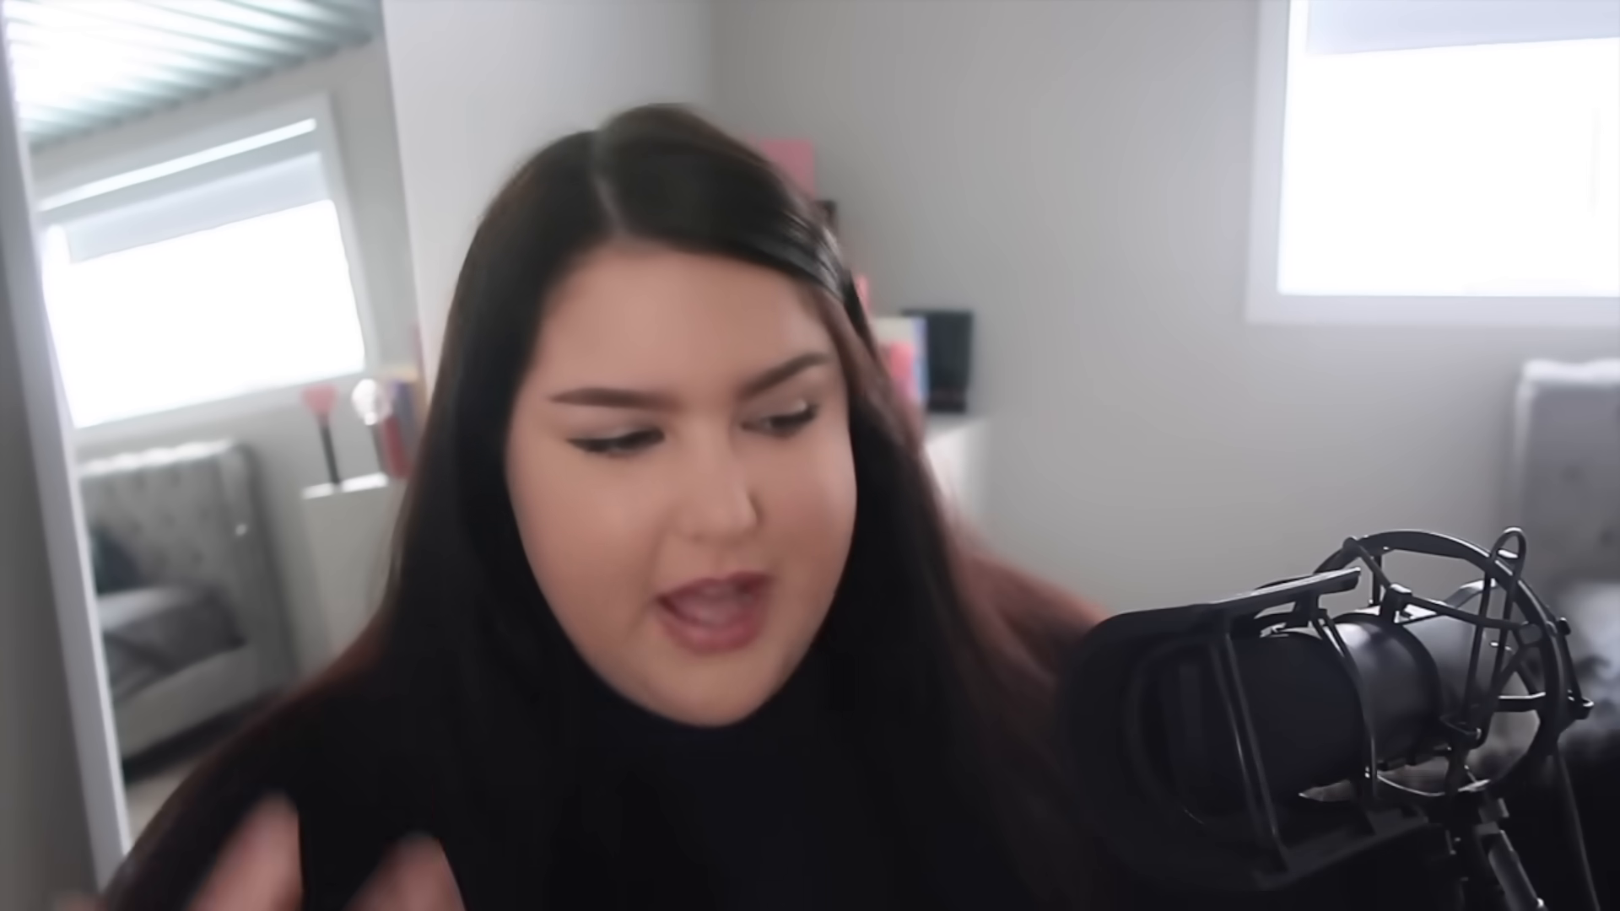